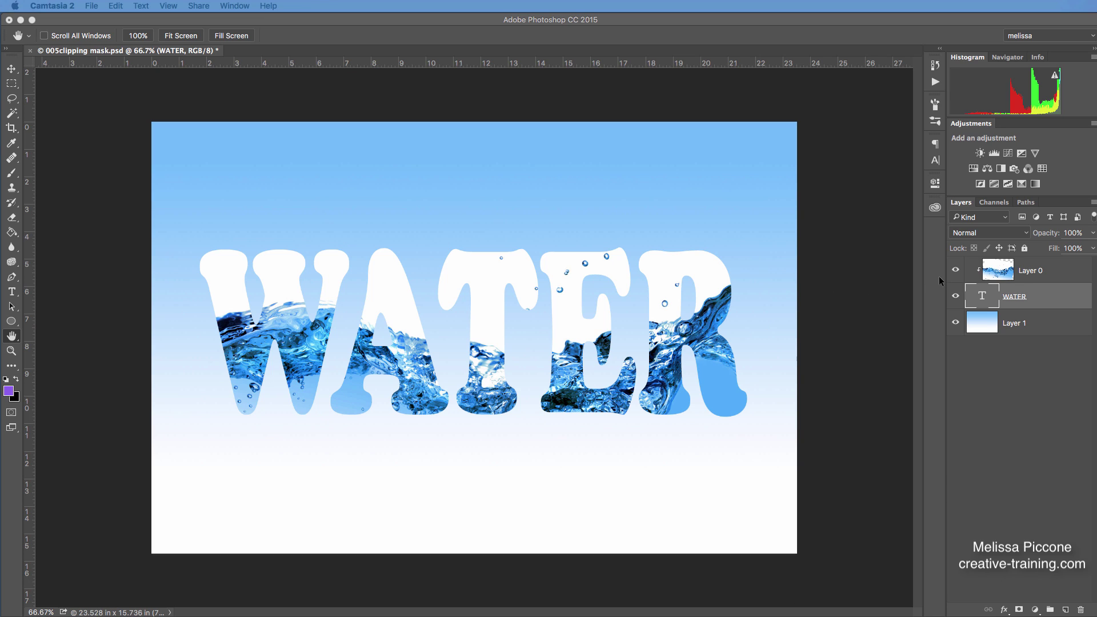
# - Select Layer 0, the water photo layer, in the Layers panel
pyautogui.click(1027, 282)
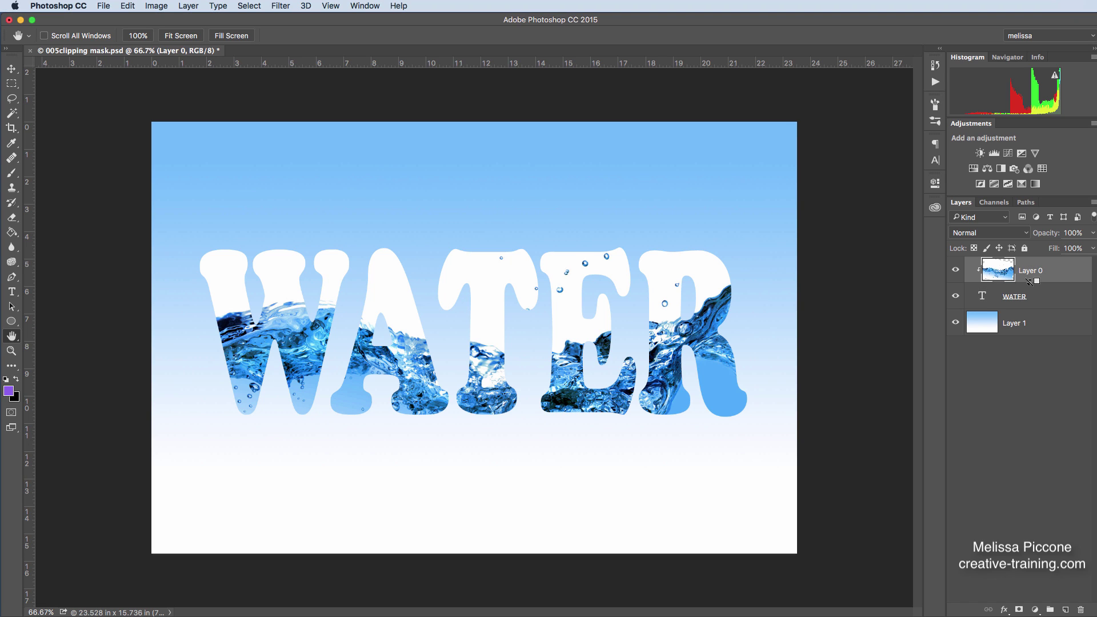
# - Unclip Layer 0, hide and reshow it, then clip it back into the WATER text
pyautogui.keyDown('alt'); pyautogui.click(1029, 284); pyautogui.keyUp('alt')
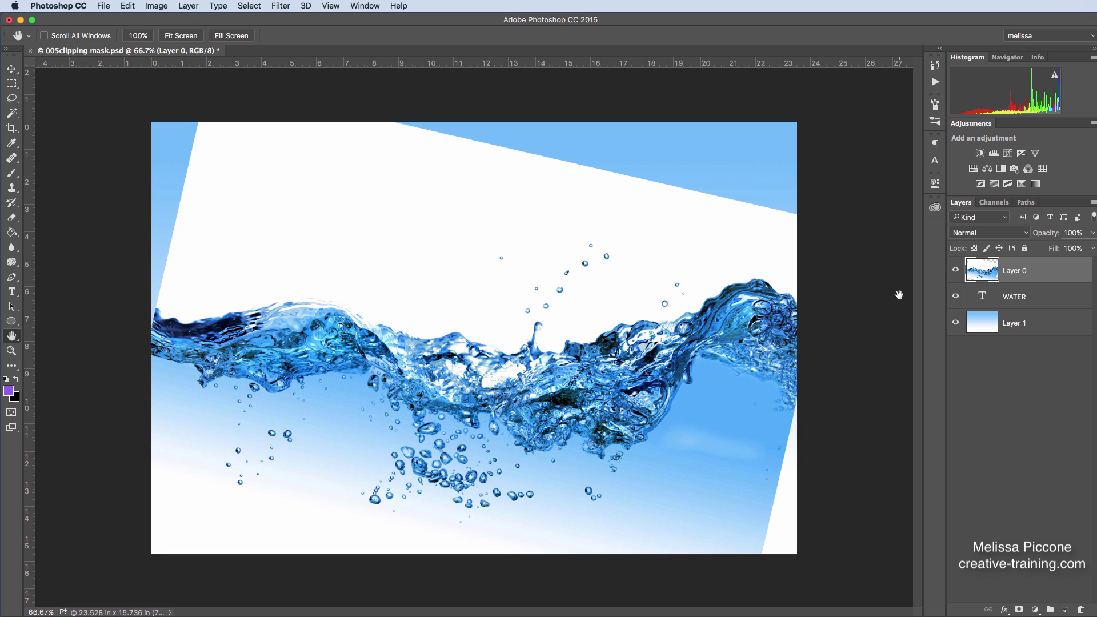
pyautogui.click(958, 272)
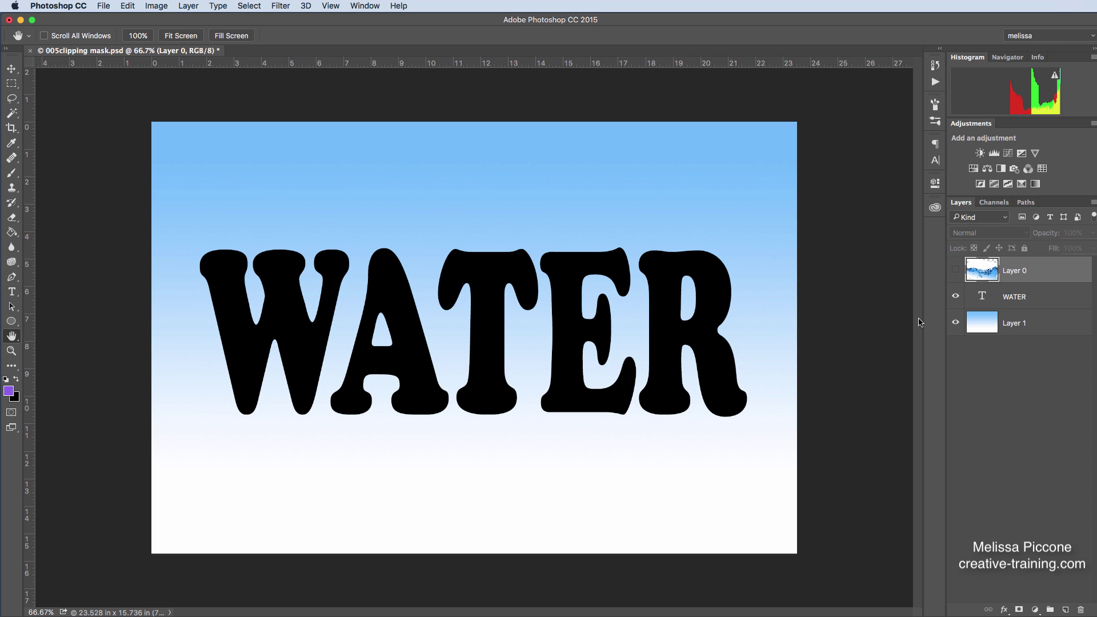
pyautogui.click(956, 272)
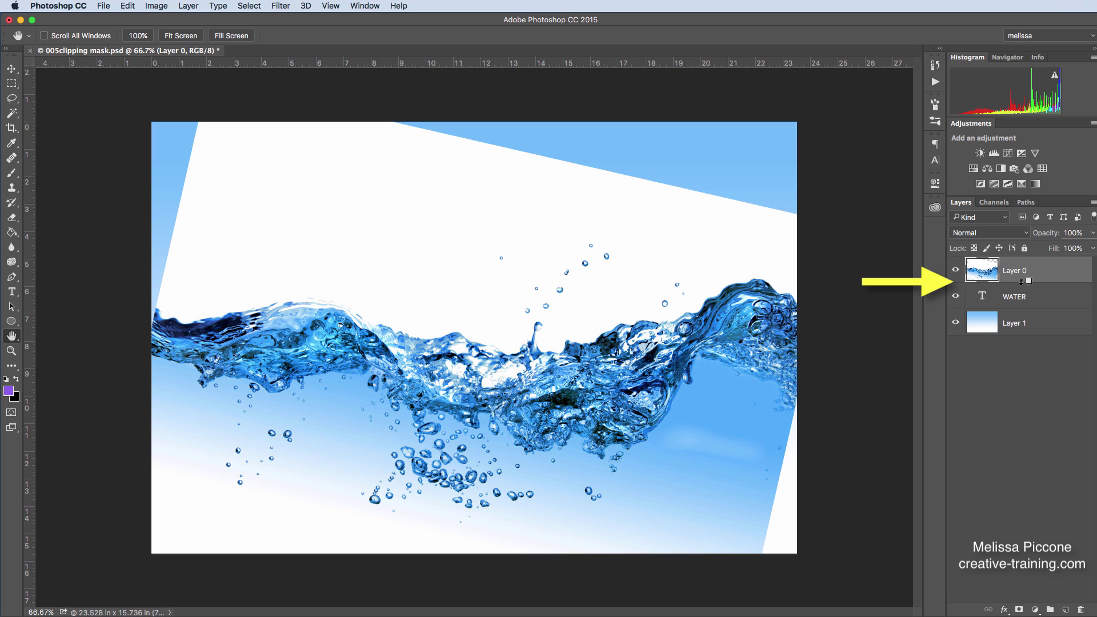
pyautogui.keyDown('alt'); pyautogui.click(1022, 283); pyautogui.keyUp('alt')
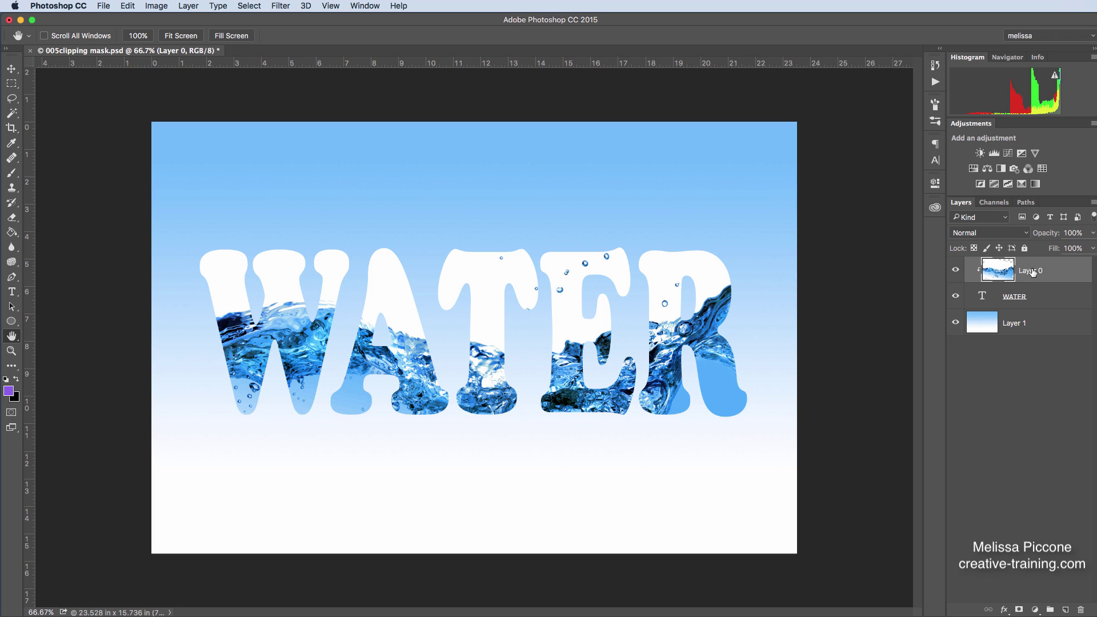
pyautogui.rightClick(1033, 272)
pyautogui.press('Escape')
pyautogui.rightClick(1041, 273)
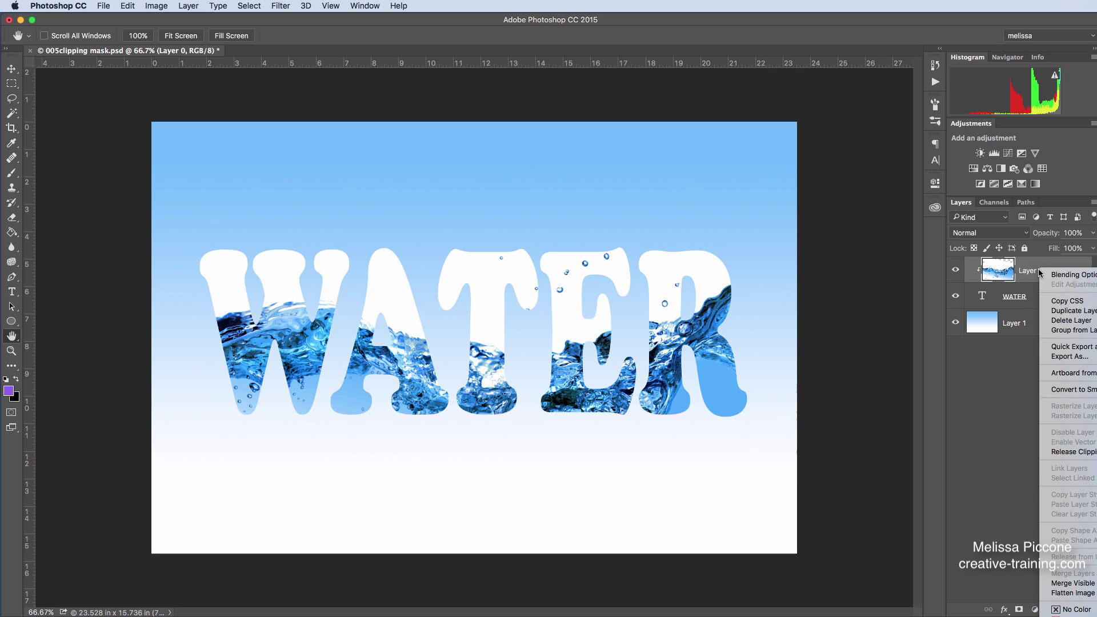
pyautogui.click(1080, 453)
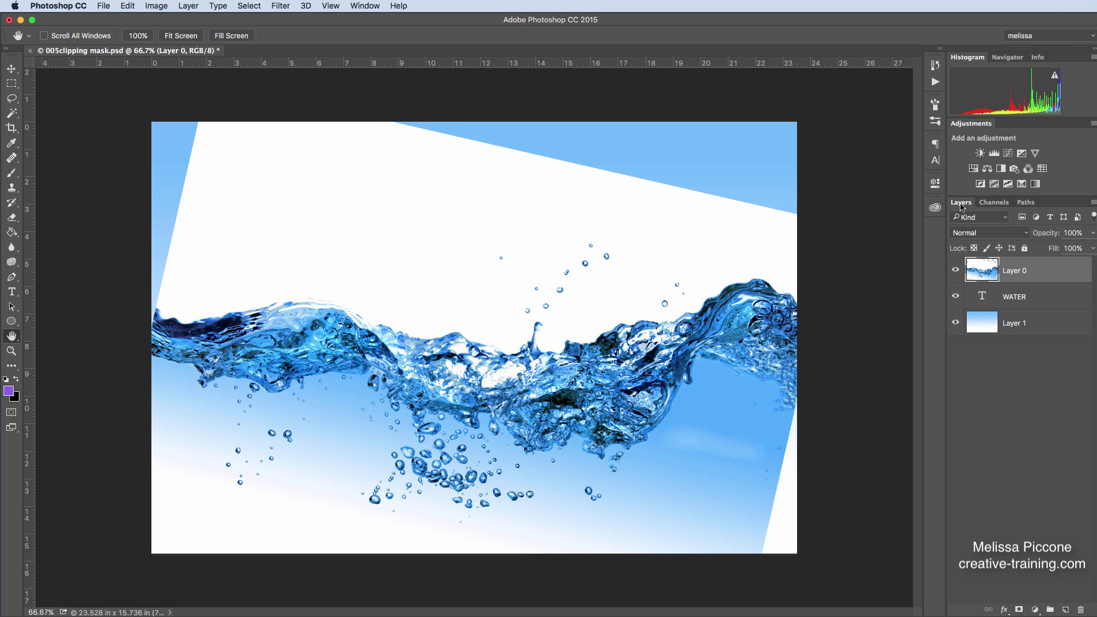
pyautogui.moveTo(962, 207); pyautogui.dragTo(687, 182)
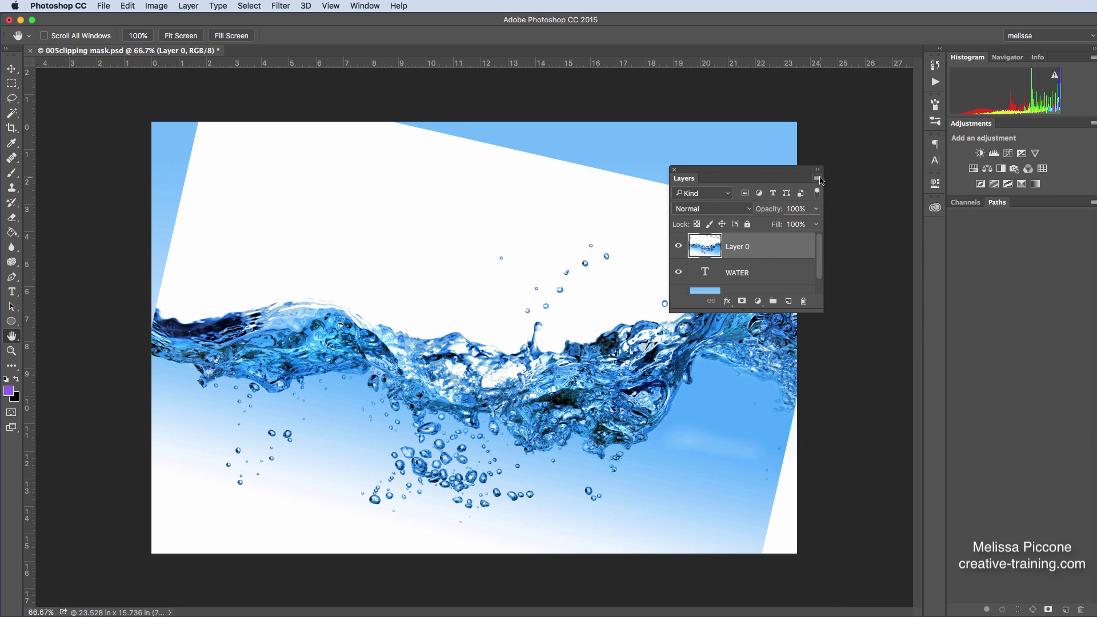
pyautogui.click(818, 179)
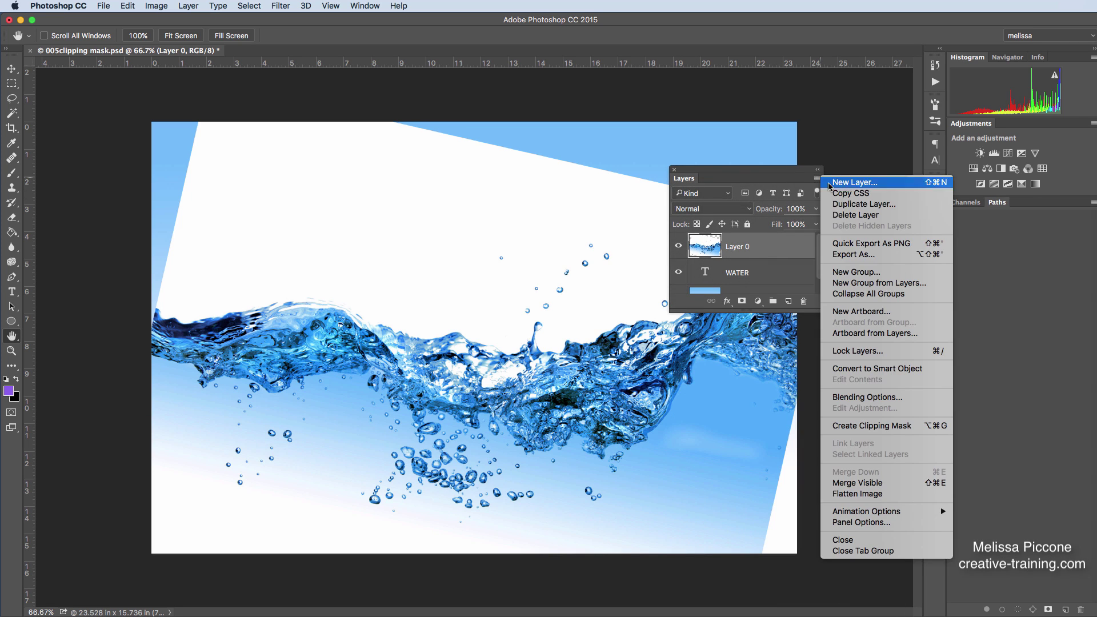
pyautogui.click(860, 426)
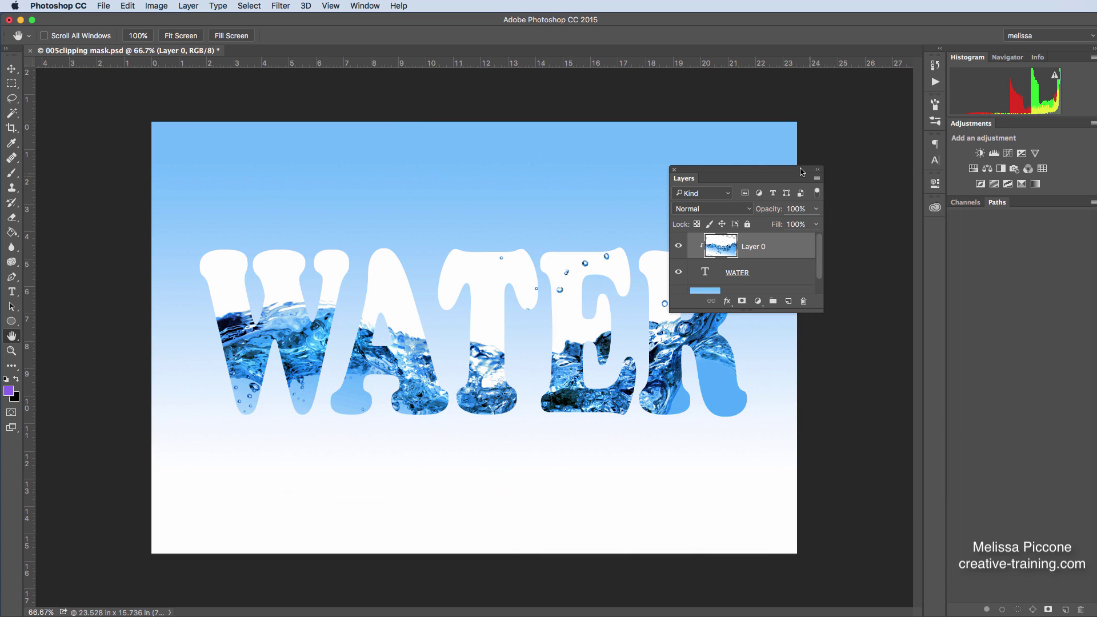
pyautogui.moveTo(674, 171); pyautogui.dragTo(964, 207)
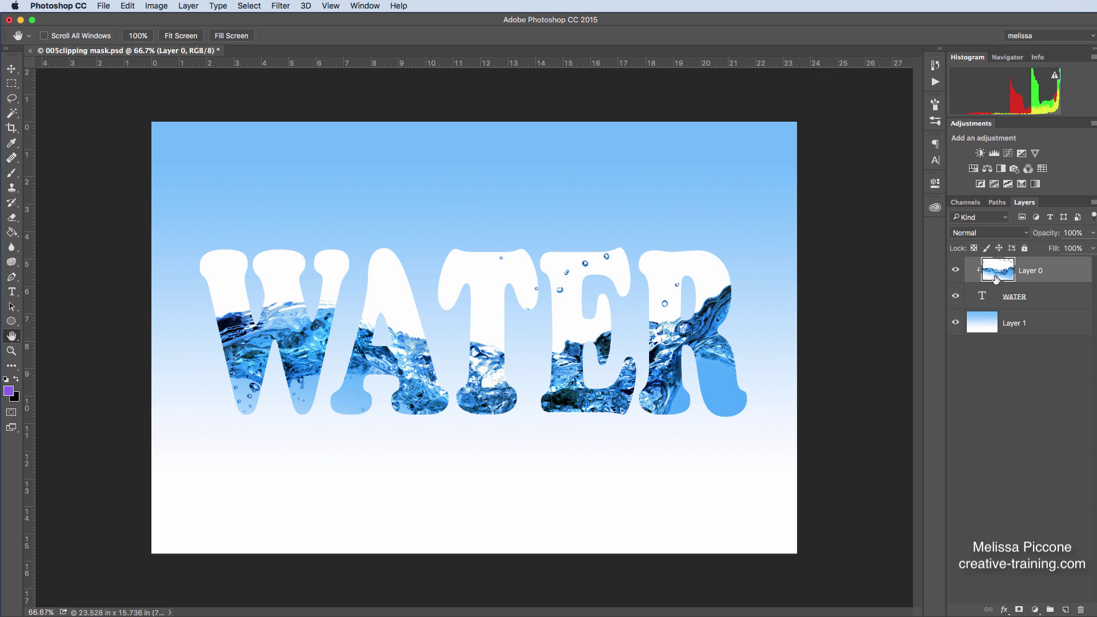
# - Add a Hue/Saturation adjustment at Hue -132, clipped to the water photo layer
pyautogui.click(975, 169)
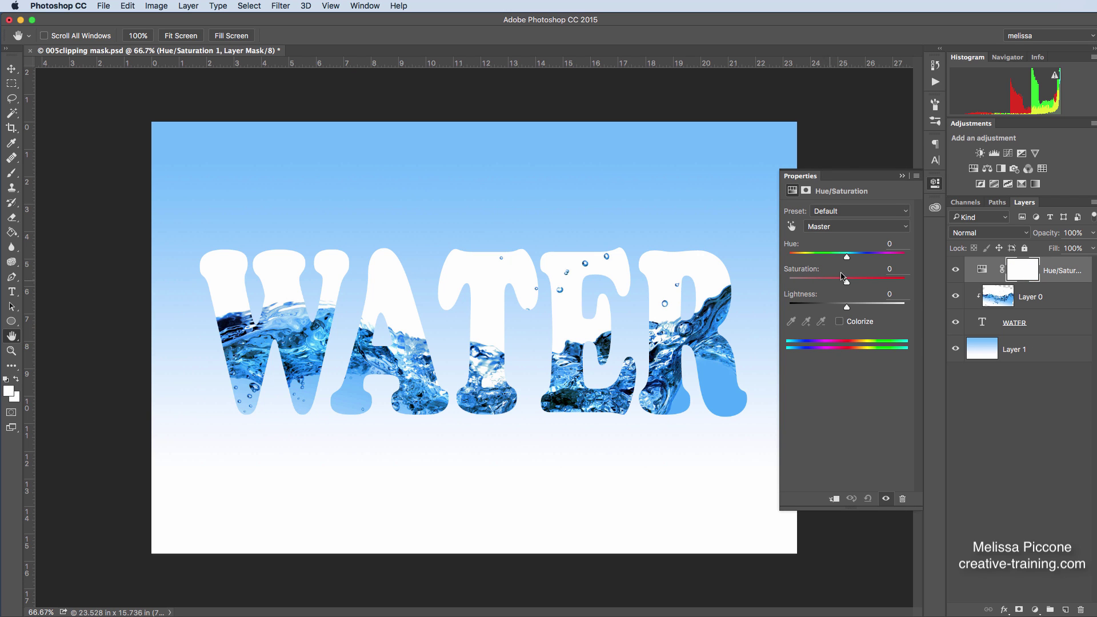
pyautogui.moveTo(849, 259); pyautogui.dragTo(801, 265)
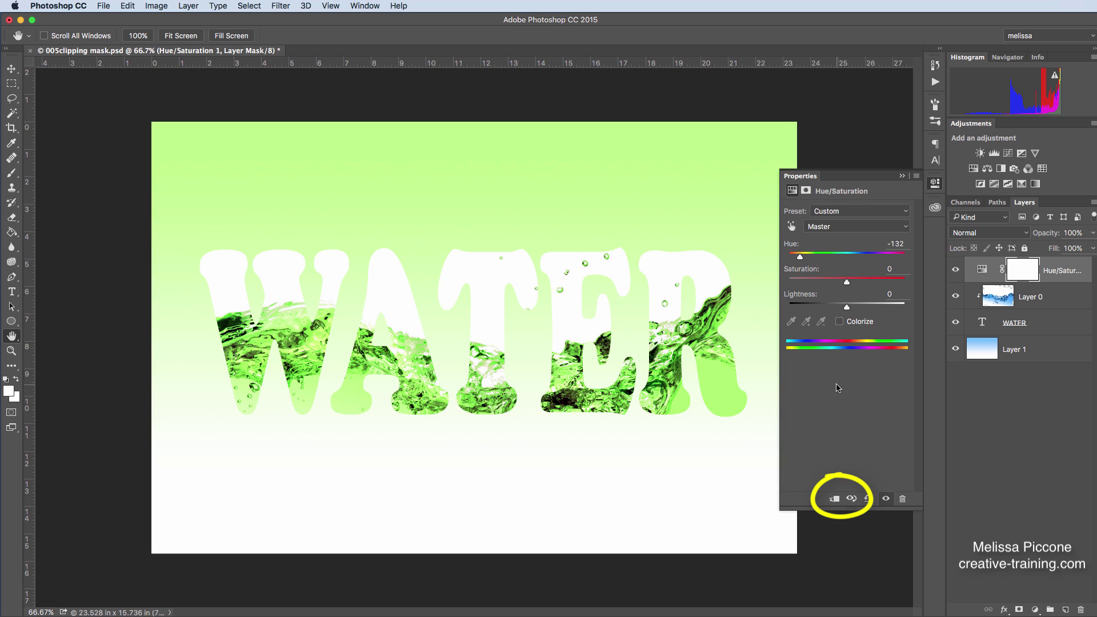
pyautogui.click(836, 501)
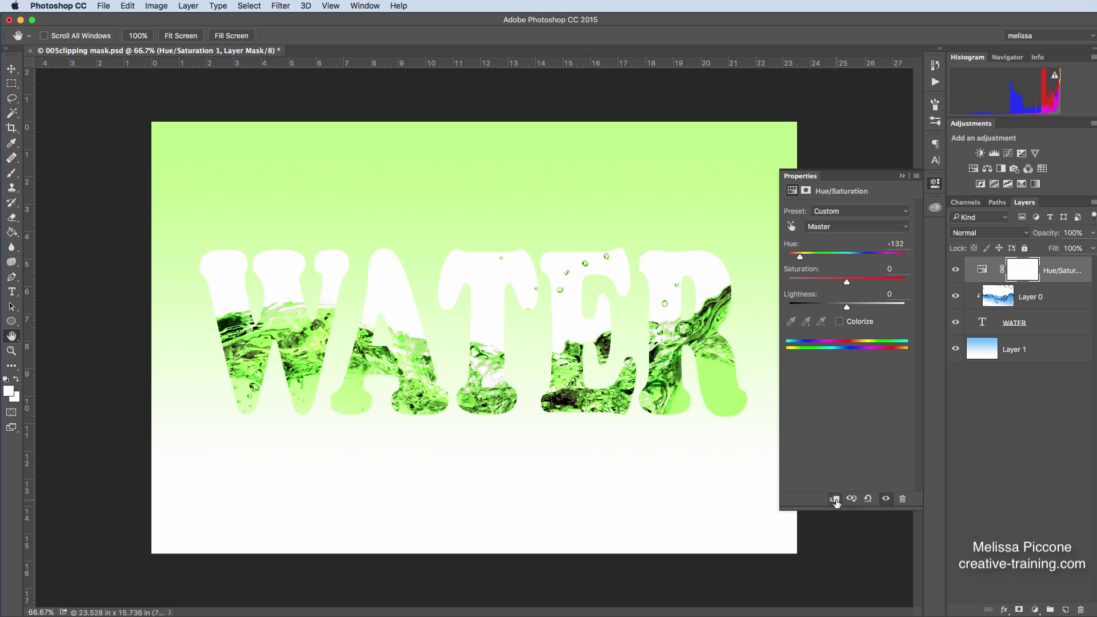